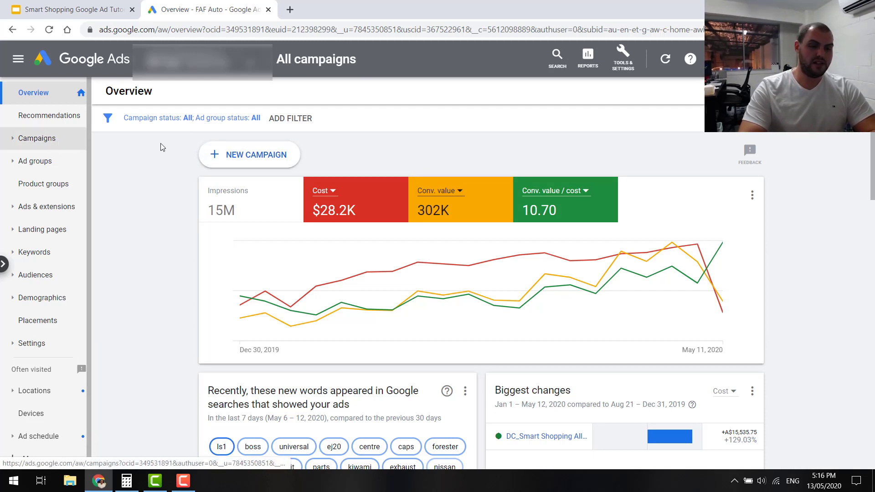
# Step: Start a new campaign with the Sales goal, the Shopping type and the Smart Shopping campaign subtype
pyautogui.click(235, 155)
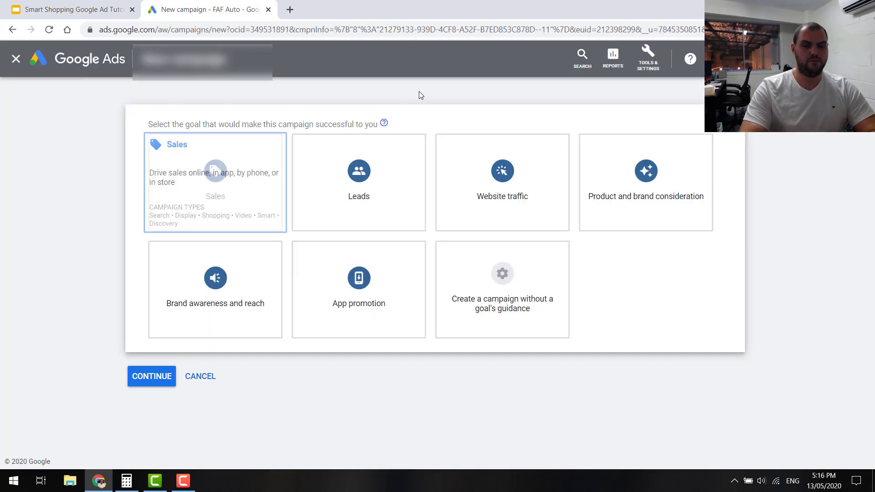
pyautogui.click(263, 184)
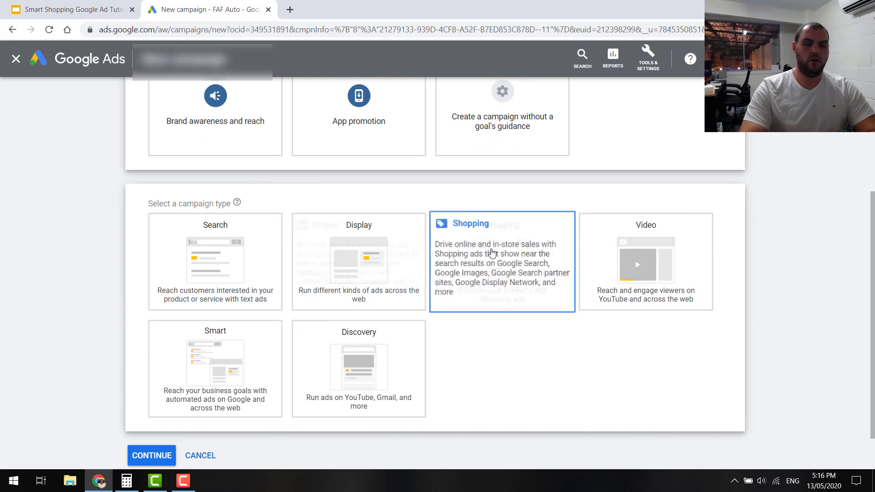
pyautogui.click(498, 253)
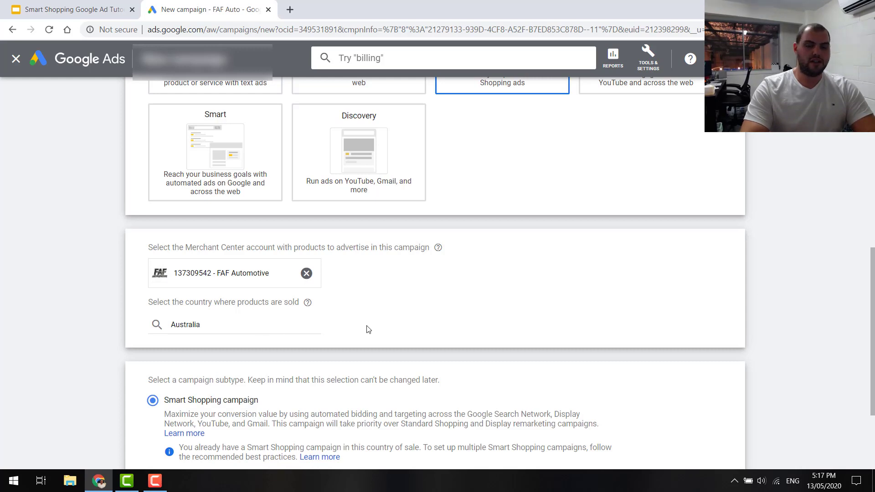
pyautogui.scroll(-2, 401, 328)
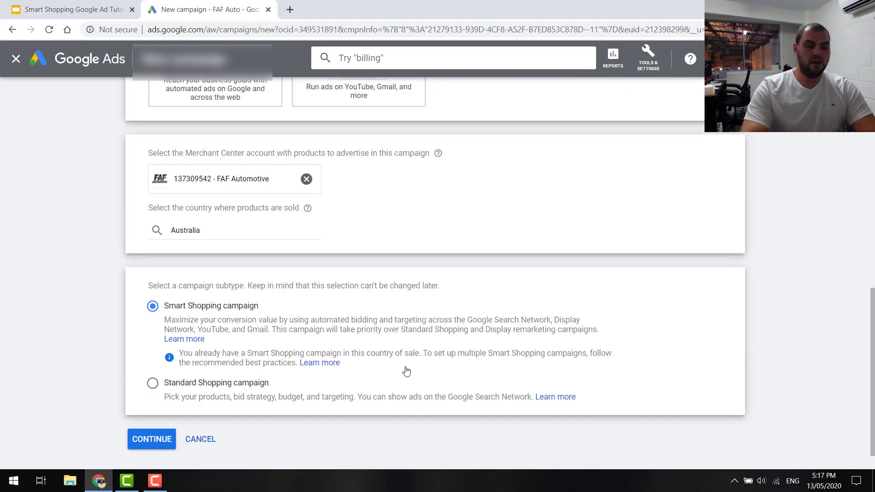
pyautogui.doubleClick(203, 309)
pyautogui.click(317, 325)
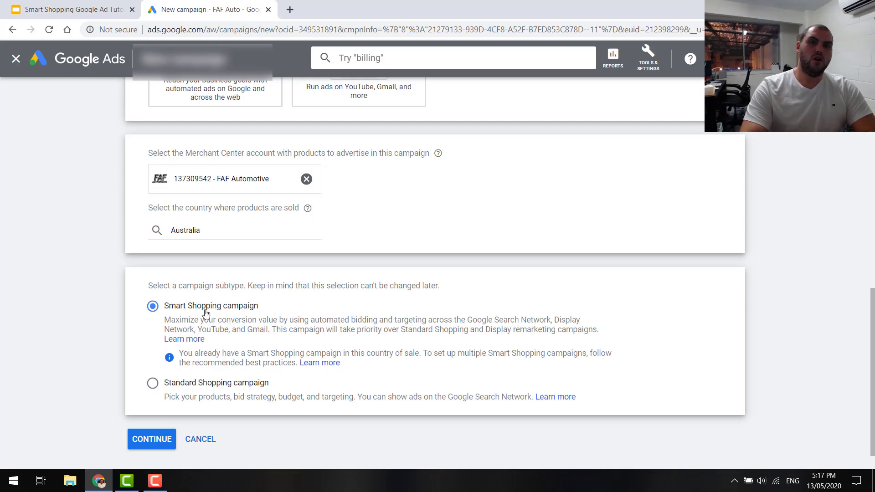
pyautogui.click(164, 440)
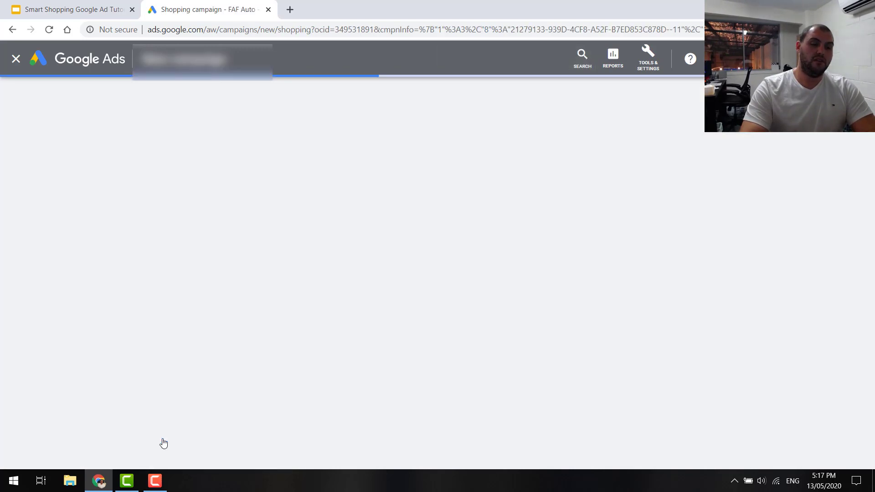
# Step: Name the campaign "Smart Shopping All Products Testing"
pyautogui.write('Smar')
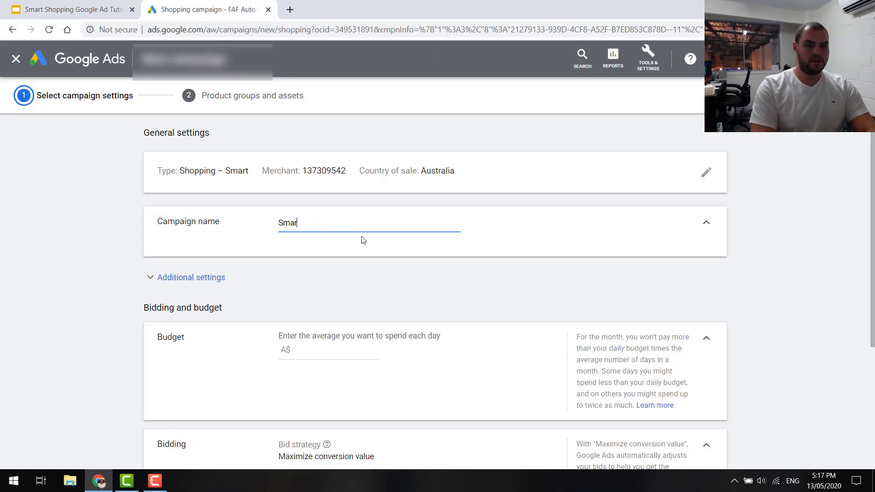
pyautogui.write('t Shopping A')
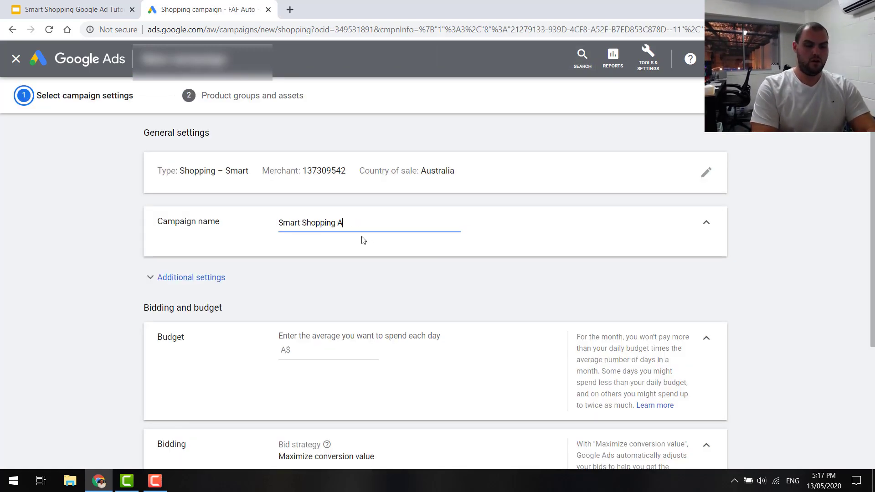
pyautogui.write('ll Products Testing')
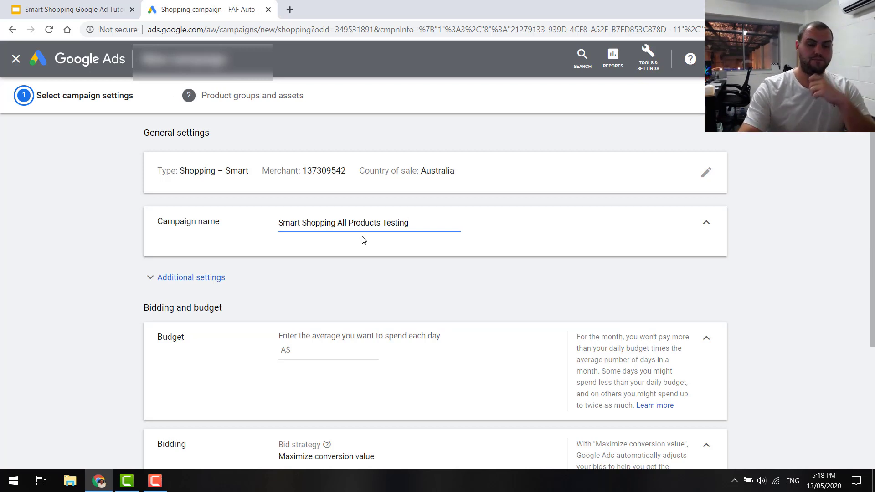
# Step: Set the average daily budget to A$50 and save the campaign settings to continue to product groups and assets
pyautogui.click(330, 350)
pyautogui.write('50')
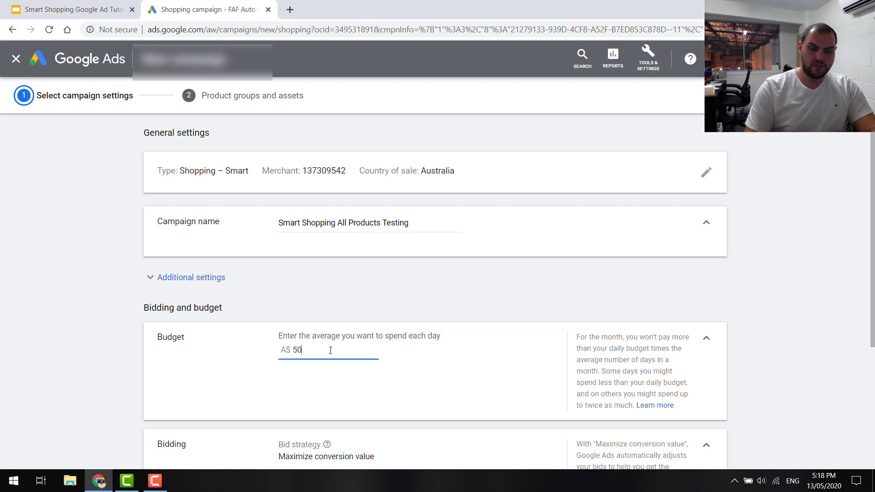
pyautogui.scroll(-2, 351, 360)
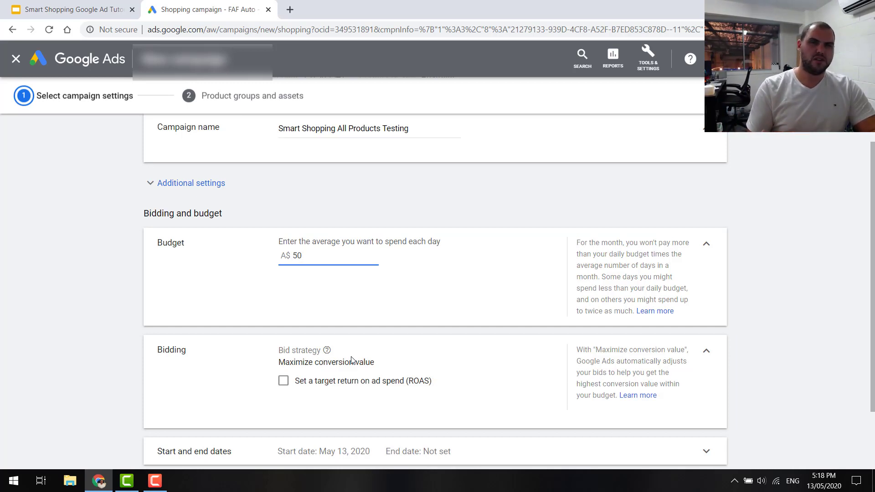
pyautogui.scroll(-2, 351, 361)
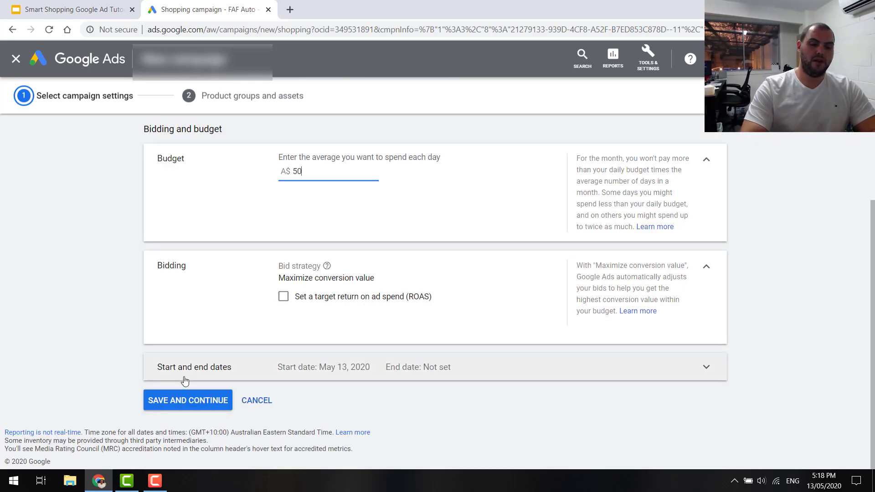
pyautogui.click(172, 405)
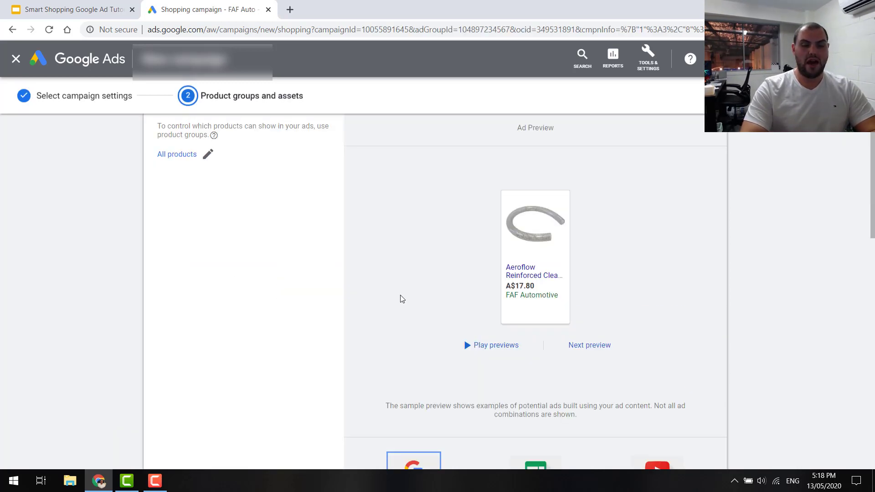
# Step: View the sample ad previews for the Google Display Network and YouTube
pyautogui.scroll(-2, 402, 297)
pyautogui.click(521, 395)
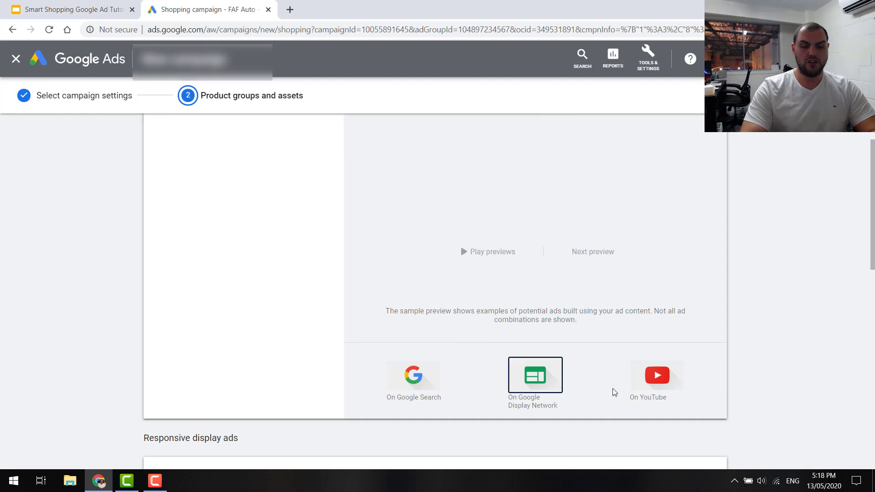
pyautogui.click(658, 379)
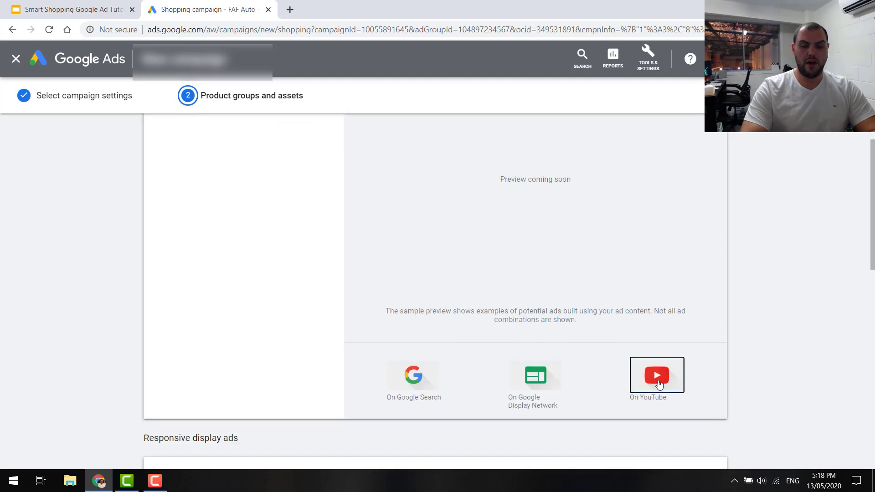
# Step: Look through the attributes available for selecting product groups and leave the All products selection without changing it
pyautogui.scroll(2, 686, 406)
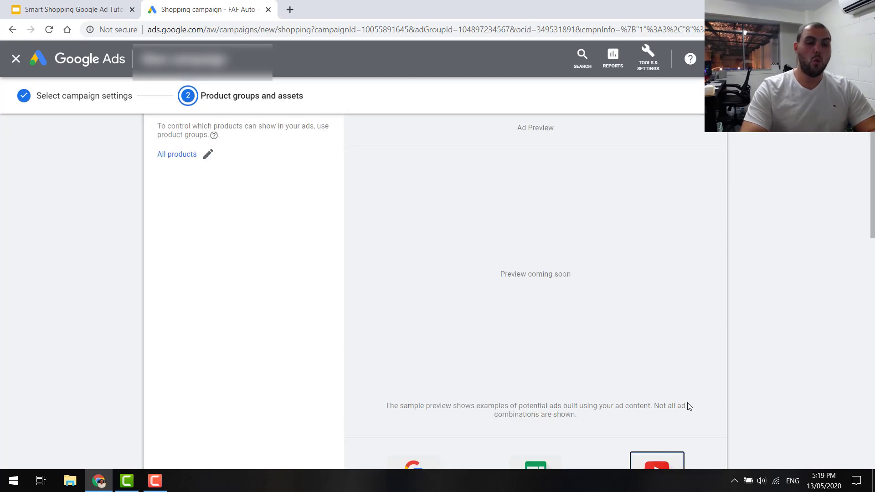
pyautogui.click(211, 155)
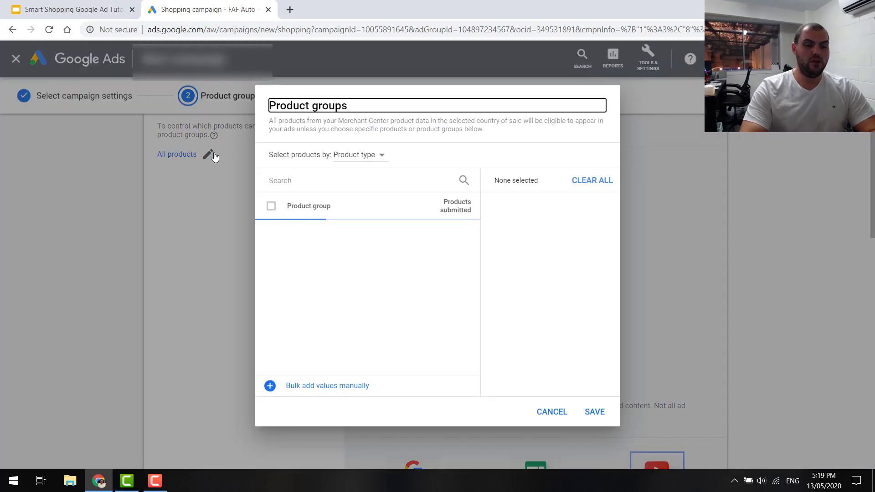
pyautogui.click(377, 160)
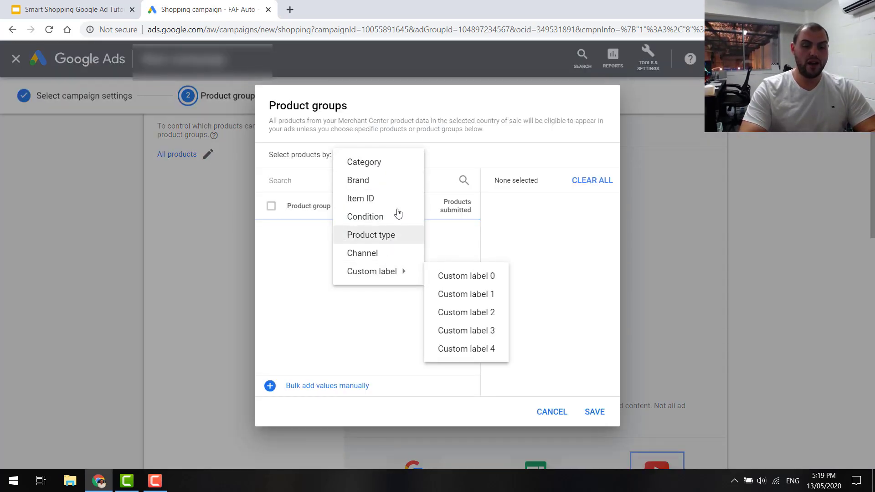
pyautogui.click(562, 422)
pyautogui.click(562, 422)
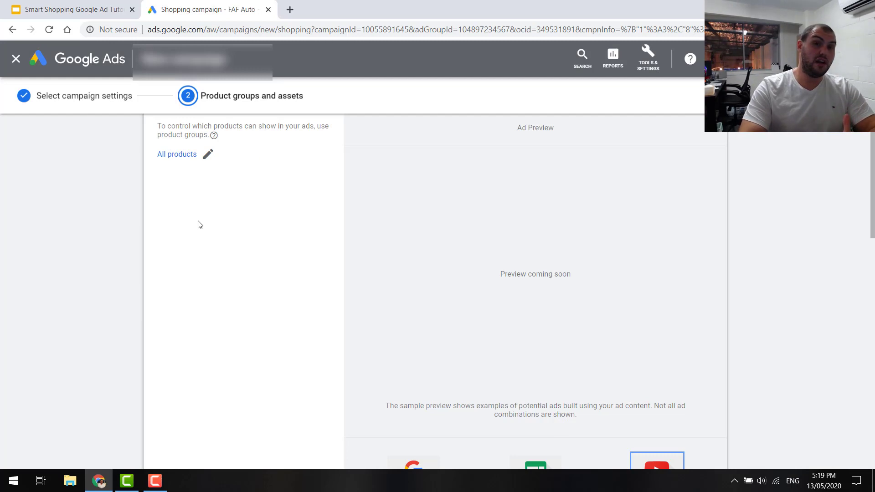
# Step: Add the recently used FAF Automotive banner as the marketing image for the responsive display ads
pyautogui.scroll(-4, 249, 339)
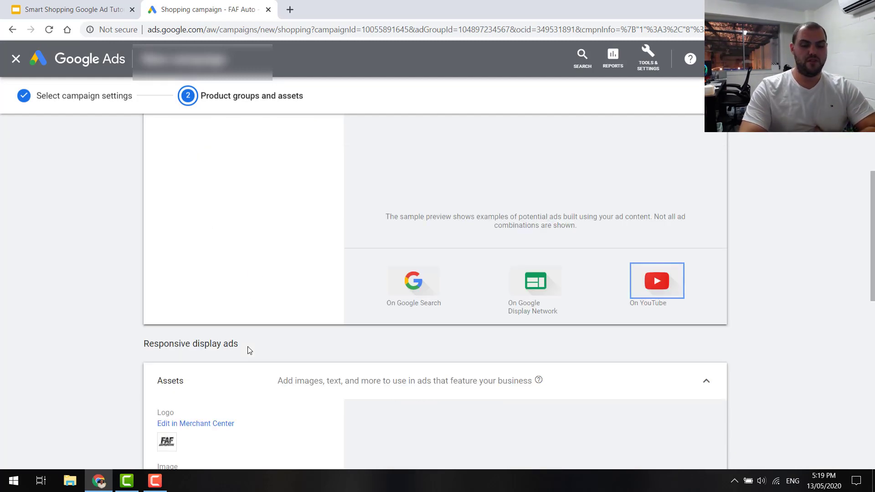
pyautogui.scroll(-2, 248, 347)
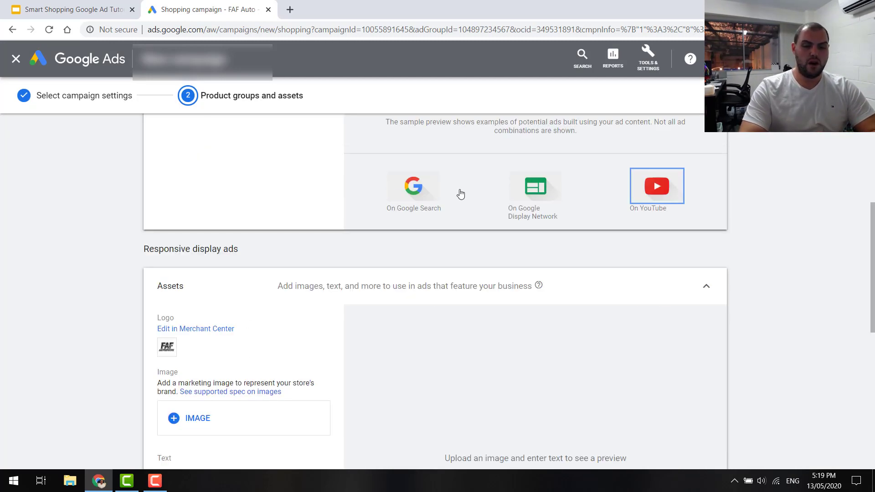
pyautogui.scroll(-4, 118, 212)
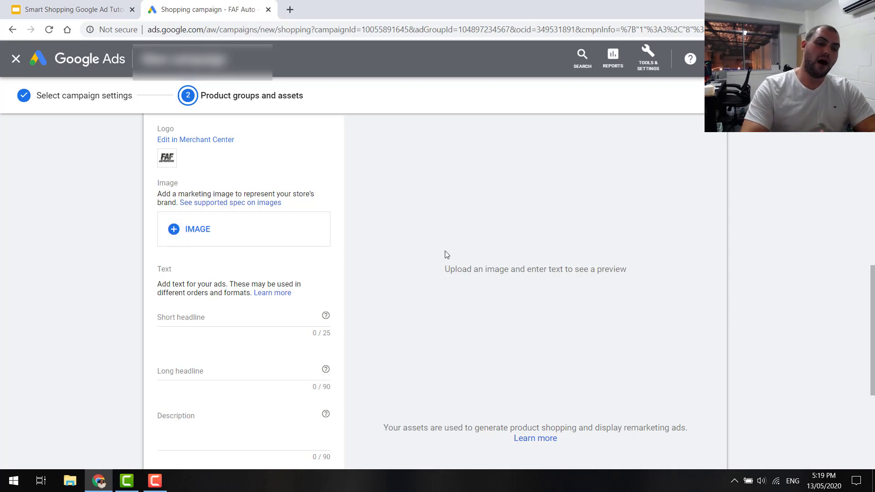
pyautogui.click(194, 233)
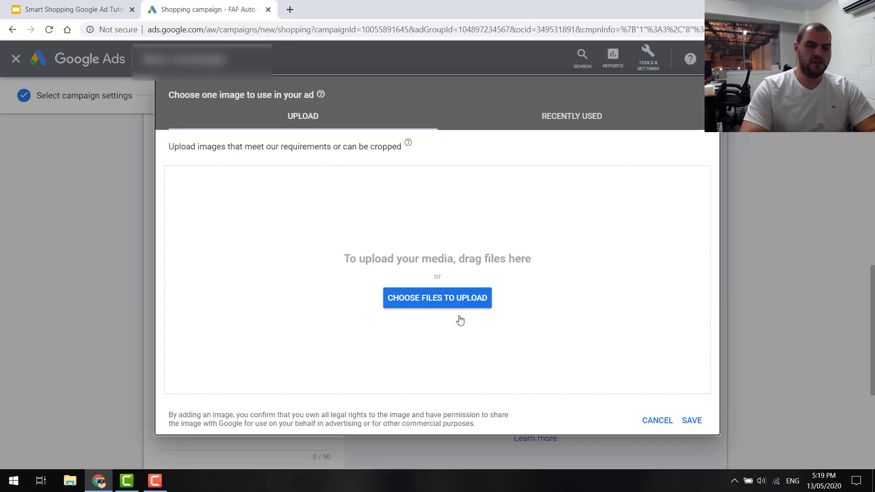
pyautogui.click(558, 120)
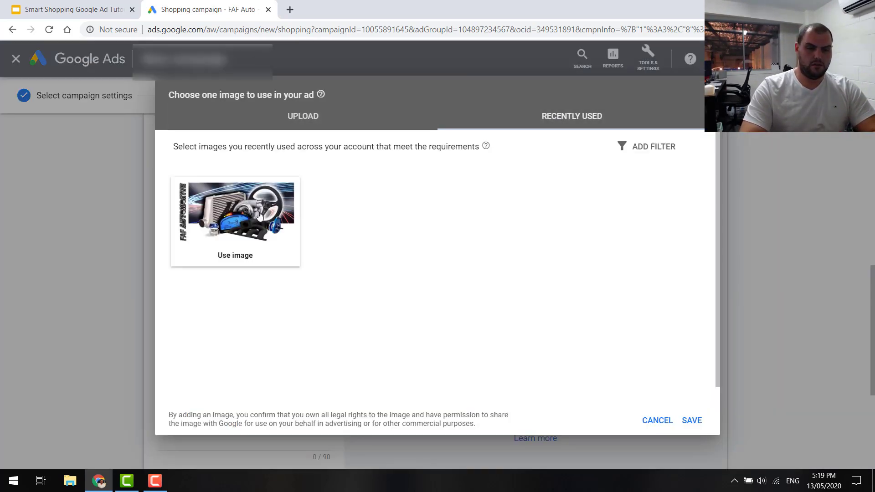
pyautogui.click(251, 258)
pyautogui.click(250, 258)
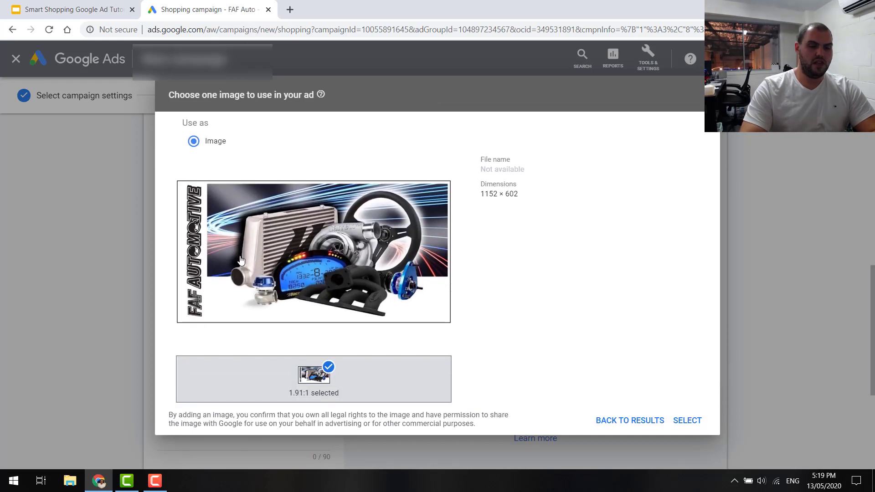
pyautogui.click(690, 424)
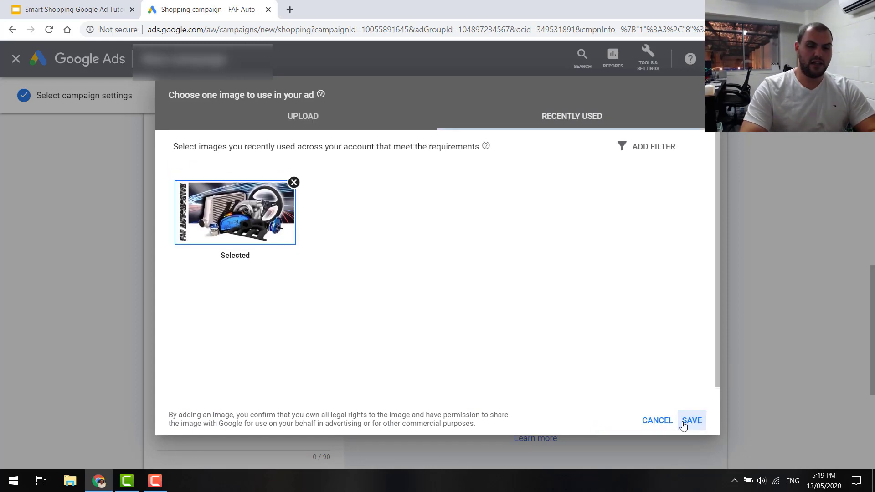
pyautogui.click(689, 422)
# Step: Enter "Automotive Parts AUS" as the short headline of the responsive display ads
pyautogui.click(207, 322)
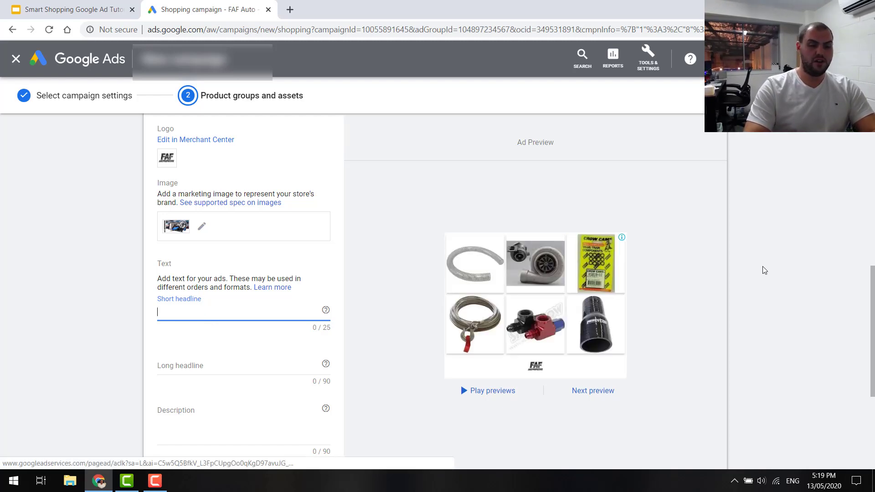
pyautogui.write('Automati')
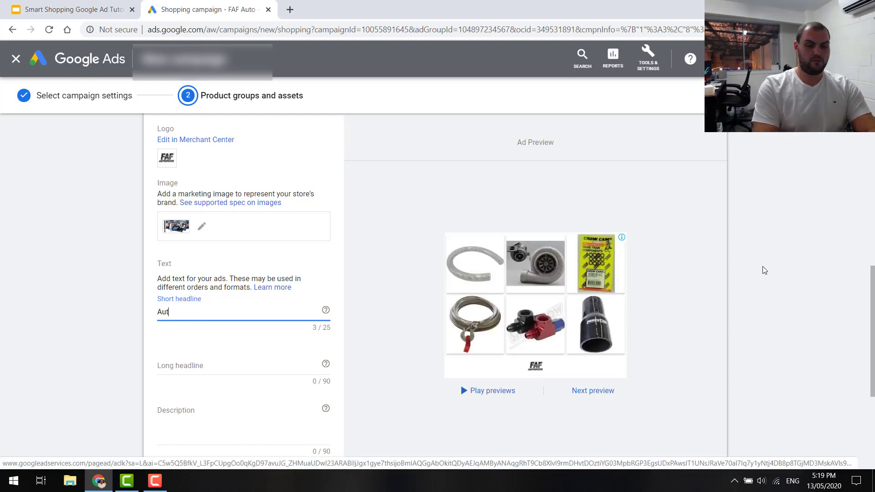
pyautogui.press('BackSpace')
pyautogui.press('BackSpace')
pyautogui.press('BackSpace')
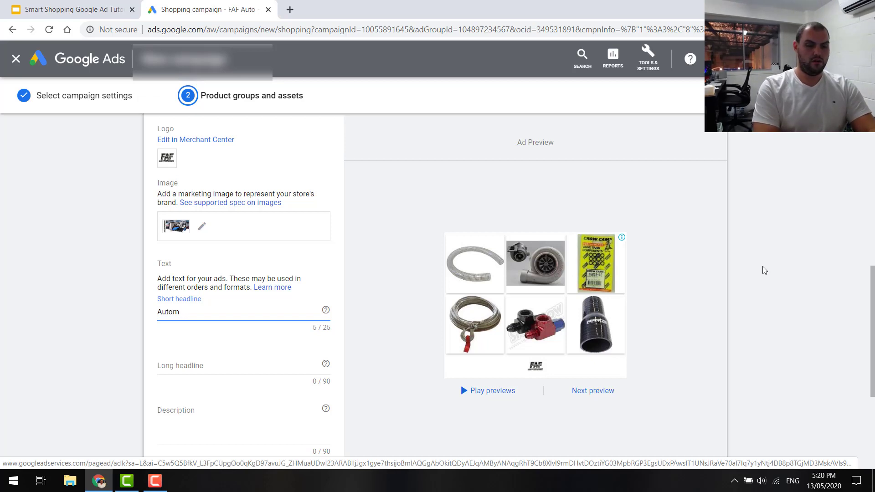
pyautogui.write('otive S')
pyautogui.press('BackSpace')
pyautogui.write('Parts')
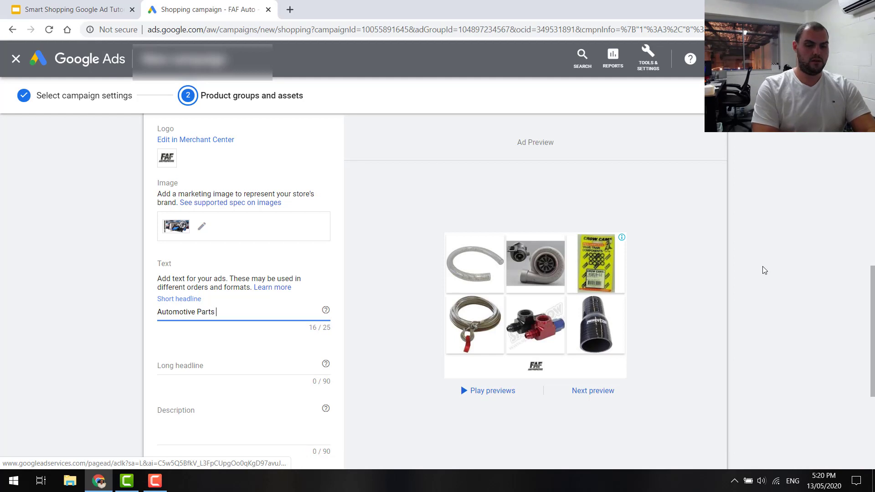
pyautogui.write(' AUS')
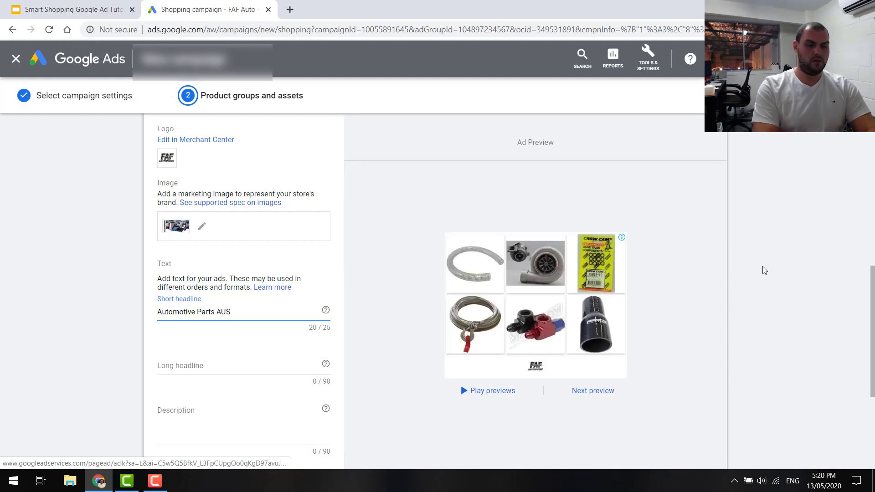
# Step: Enter "Free Shipping on all orders" as the long headline of the responsive display ads
pyautogui.click(217, 369)
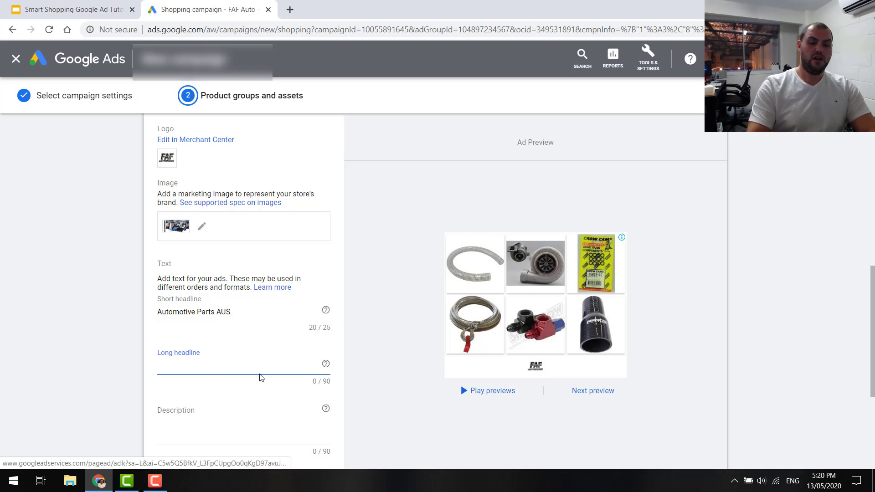
pyautogui.write('Tes')
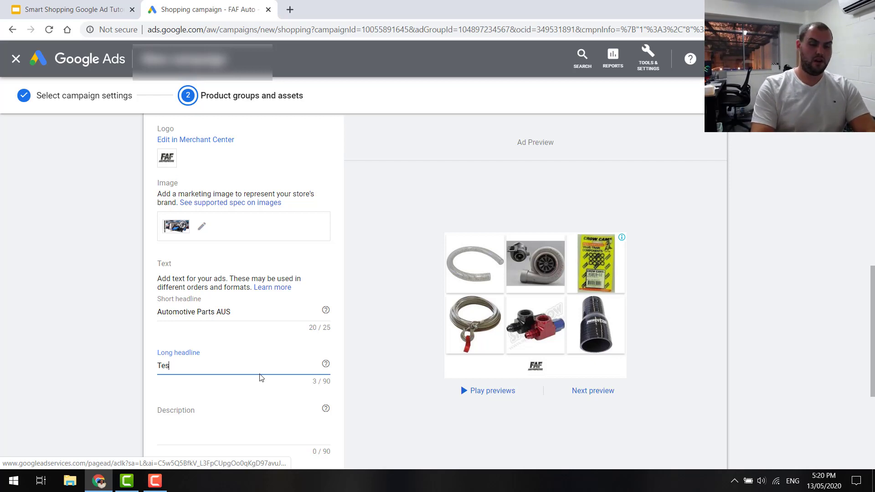
pyautogui.press('BackSpace')
pyautogui.press('BackSpace')
pyautogui.press('BackSpace')
pyautogui.write('Free')
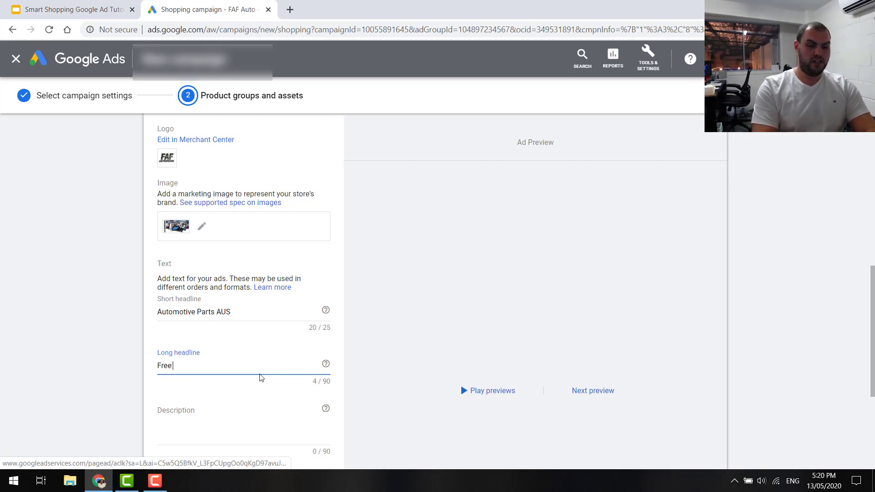
pyautogui.write(' Shipping on')
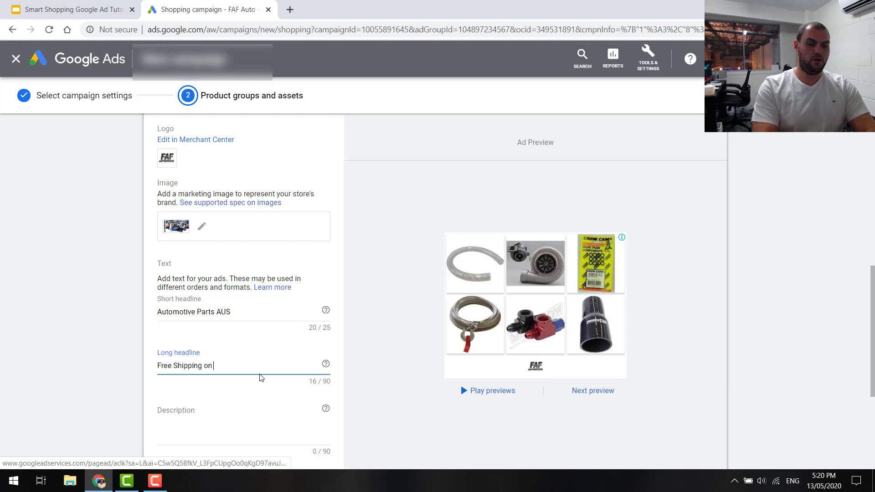
pyautogui.write(' all orders')
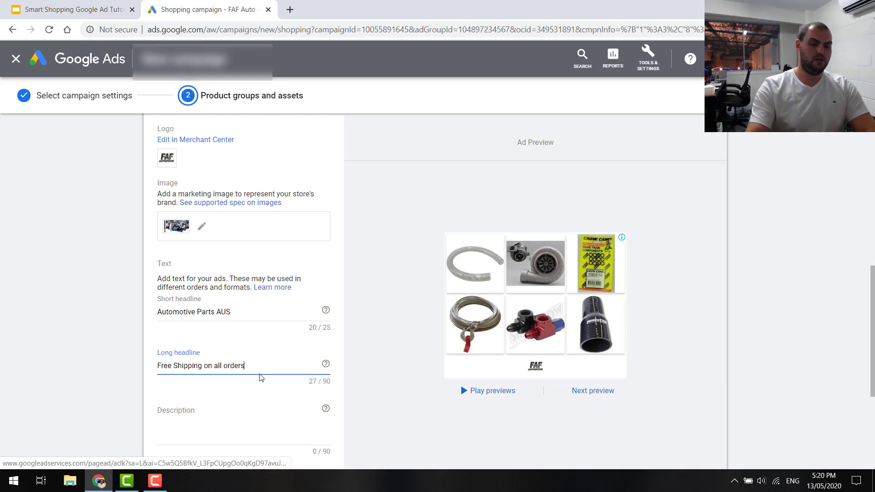
# Step: Enter "Australia's most trusted automotive parts wholesaler" as the description of the responsive display ads
pyautogui.click(233, 421)
pyautogui.write('A')
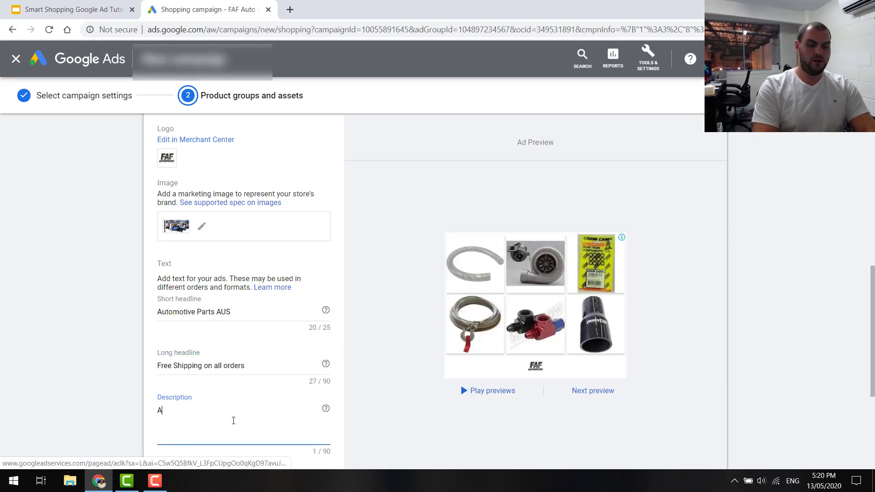
pyautogui.write("ustralia's")
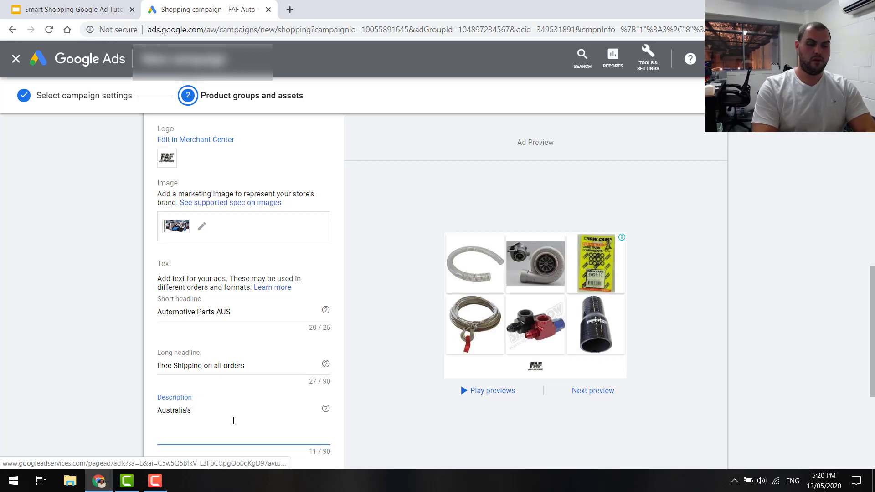
pyautogui.write(' most trus')
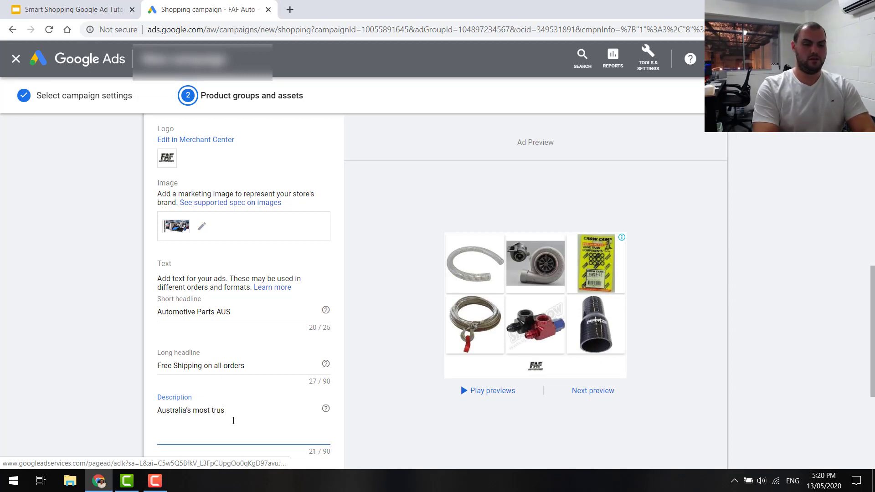
pyautogui.write('ted automot')
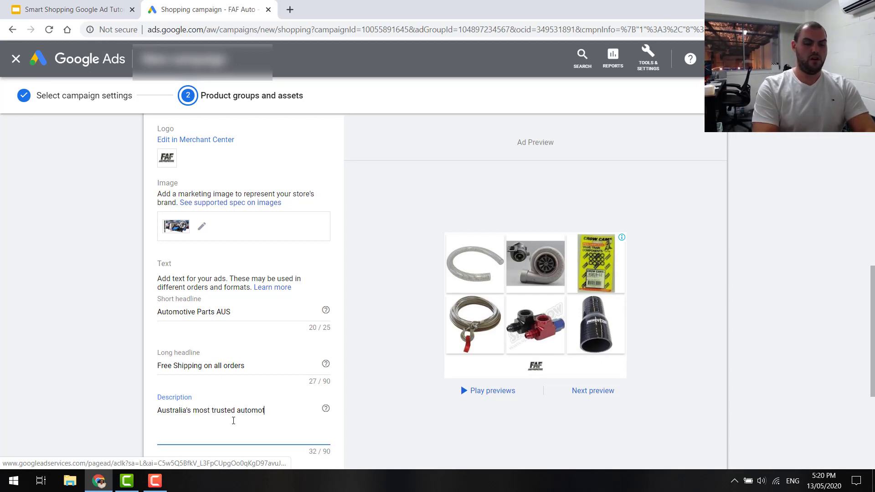
pyautogui.write('ive par')
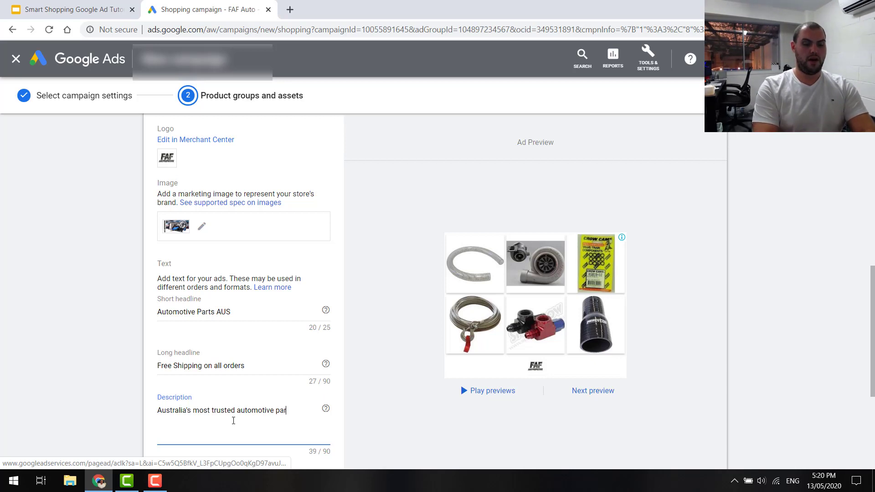
pyautogui.write('ts wholes')
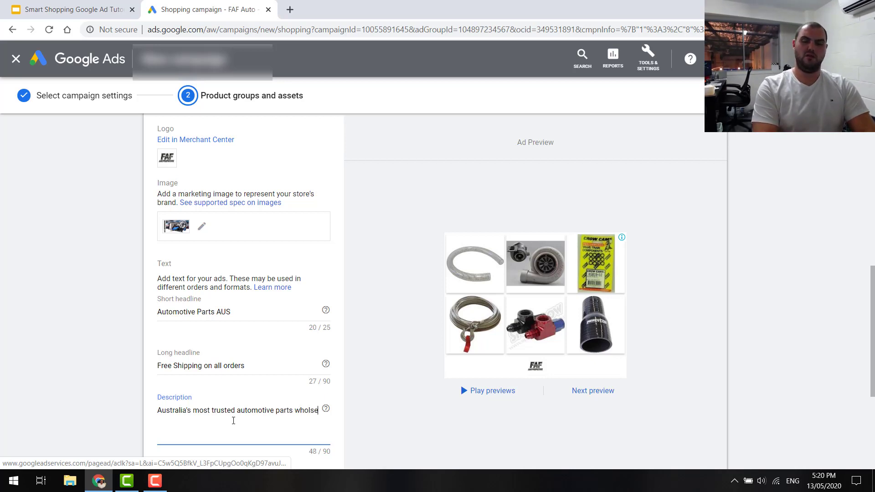
pyautogui.write('aler')
# Step: Enter the store's website address as the final URL and save the campaign's product groups and assets
pyautogui.scroll(-5, 233, 421)
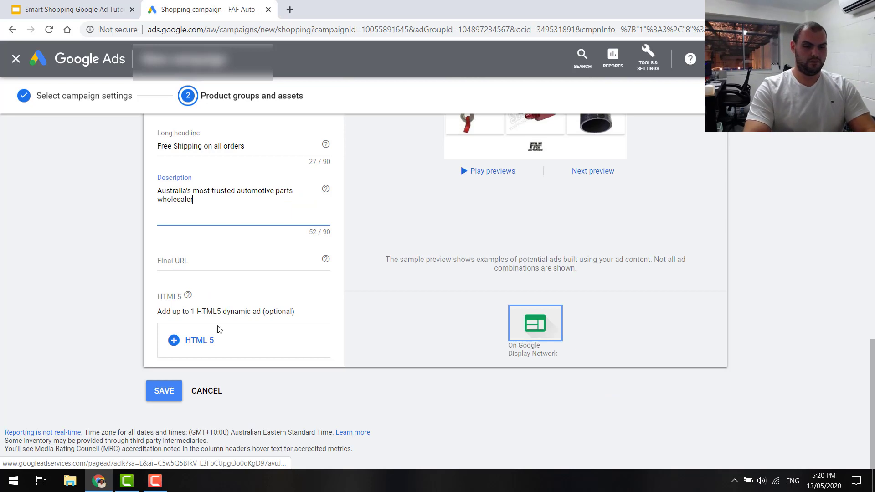
pyautogui.click(213, 268)
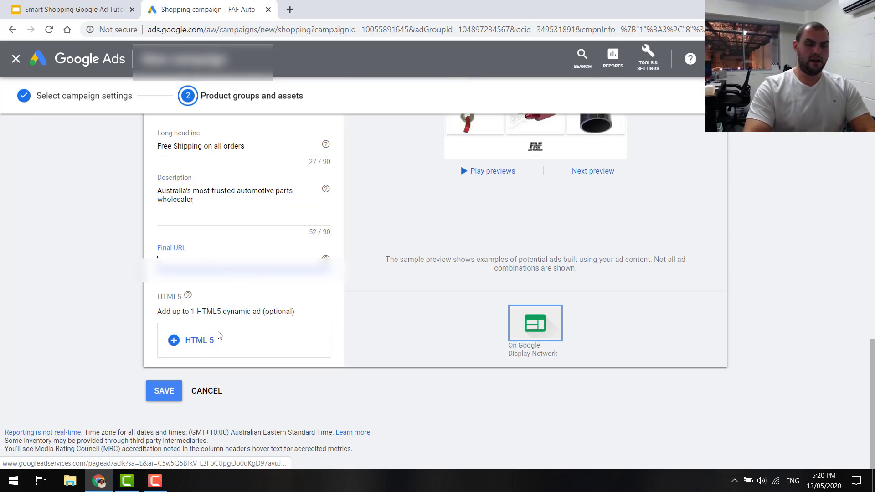
pyautogui.click(159, 401)
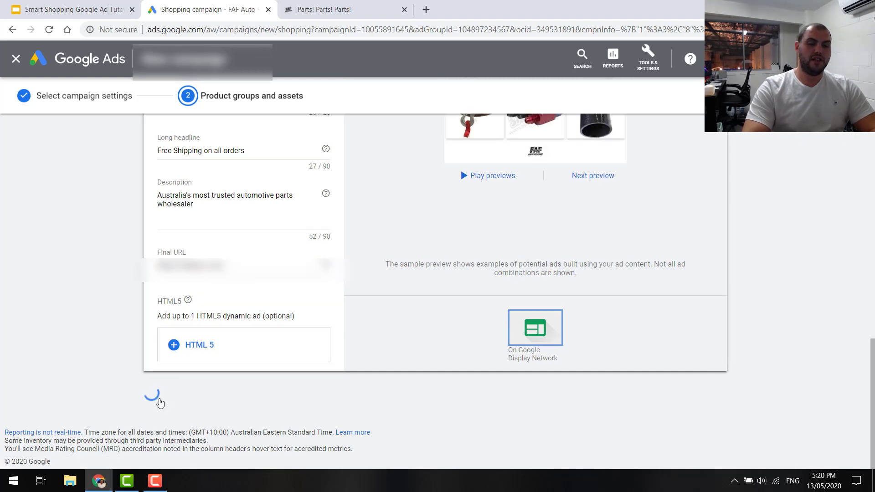